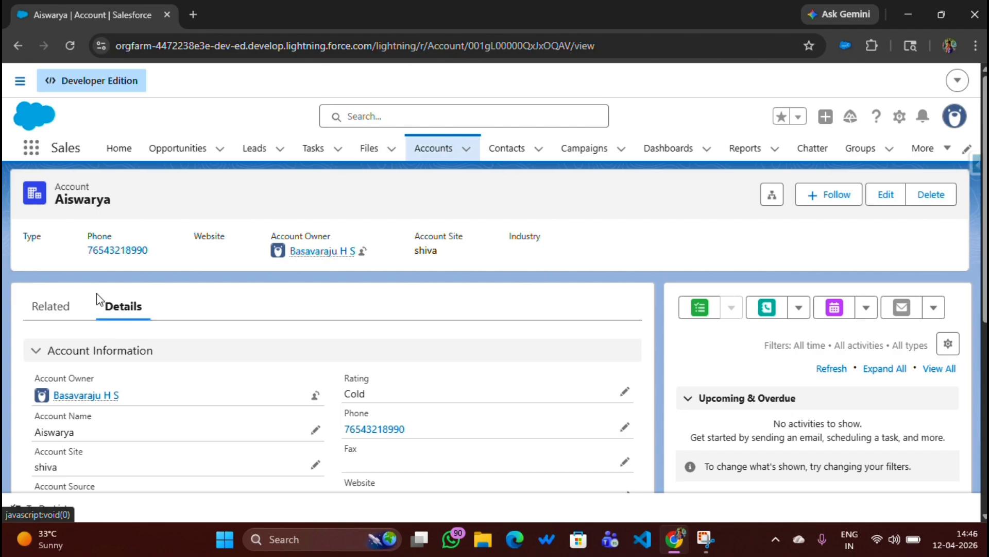
Open the Account object's page layouts in the Object Manager from the account record
{"action": "left_click", "coordinate": [900, 117]}
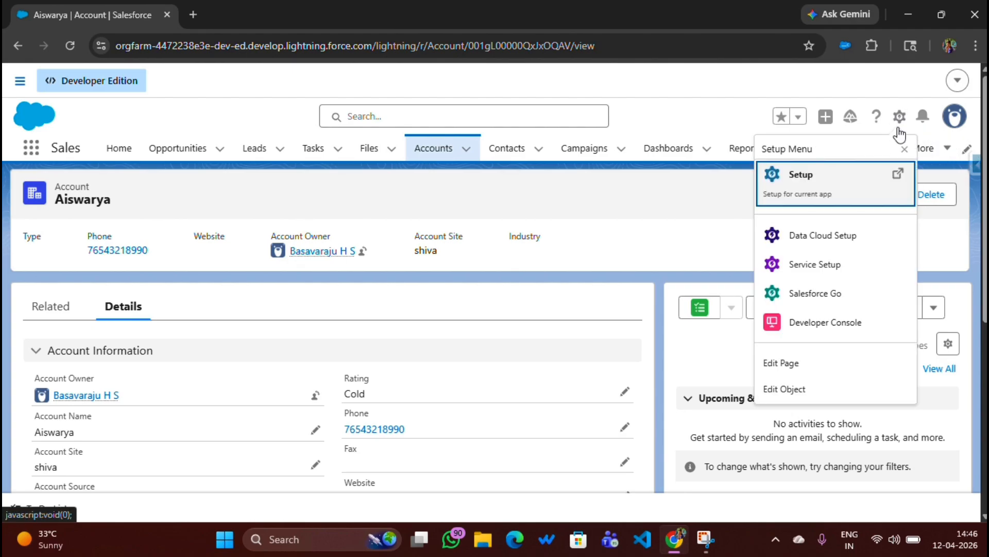
{"action": "left_click", "coordinate": [790, 390]}
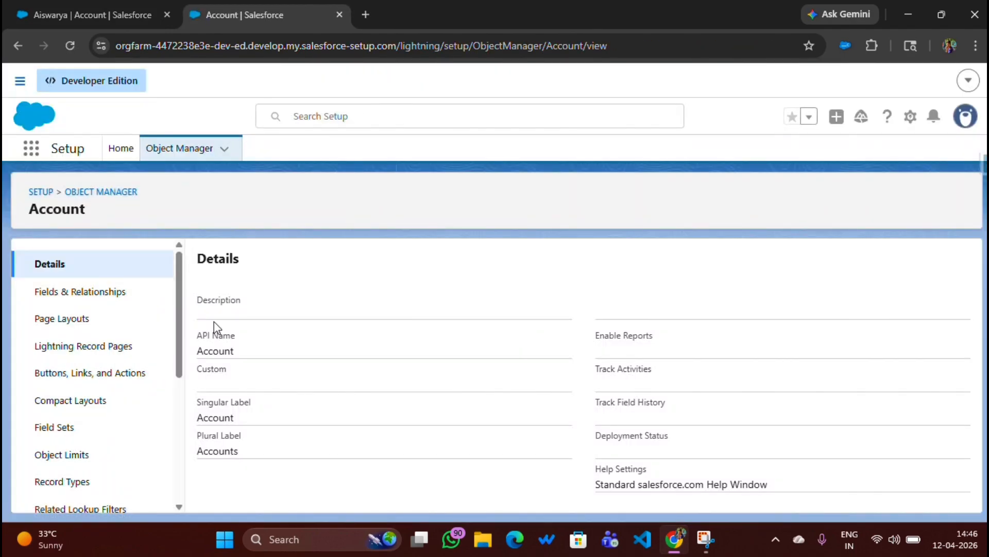
{"action": "left_click", "coordinate": [71, 327]}
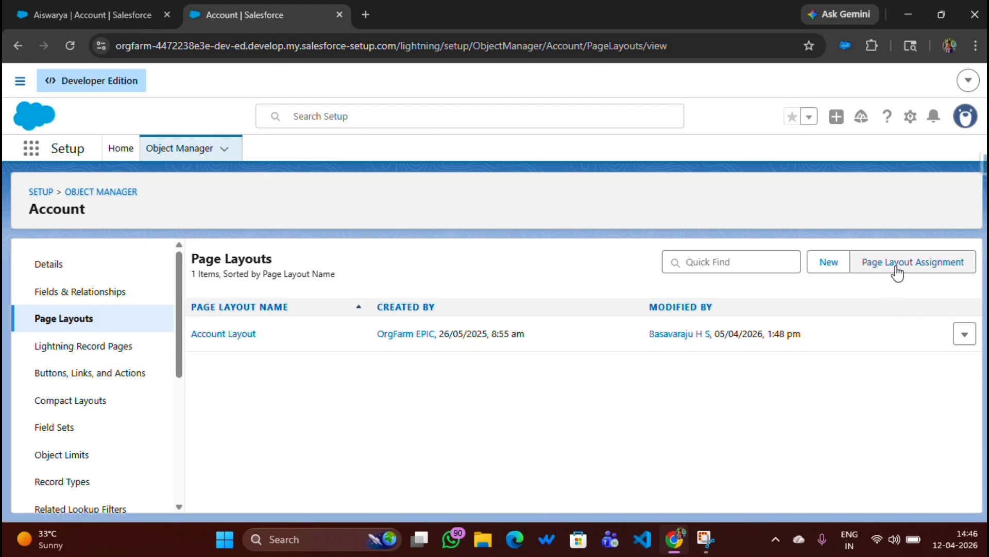
Create a feed-based page layout named Exiting Customer by cloning the existing Account Layout
{"action": "left_click", "coordinate": [831, 266]}
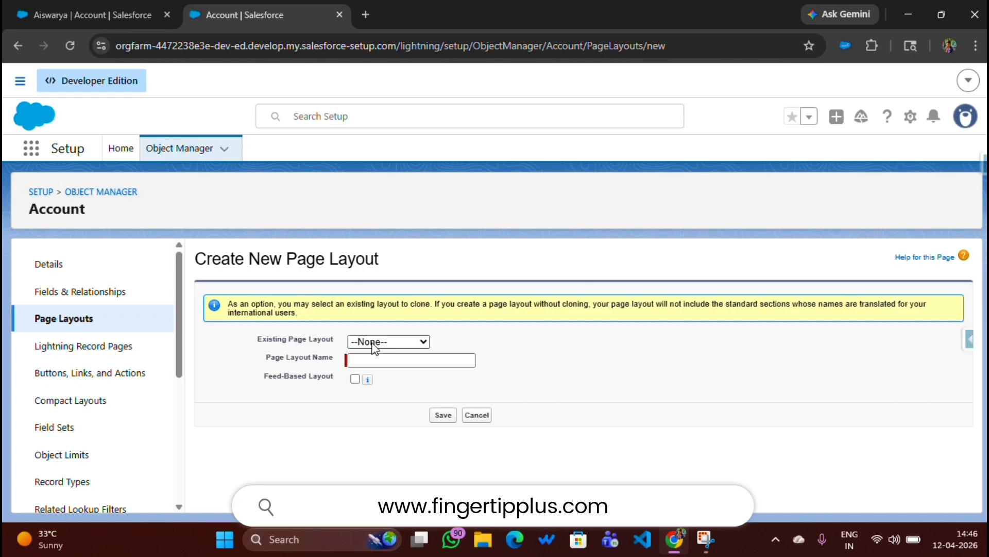
{"action": "left_click", "coordinate": [373, 345]}
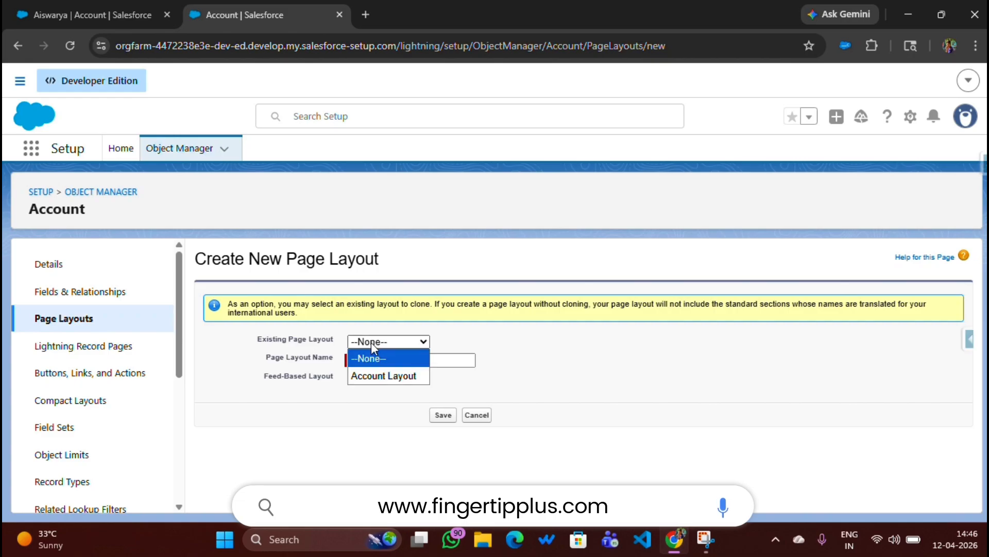
{"action": "left_click", "coordinate": [377, 377]}
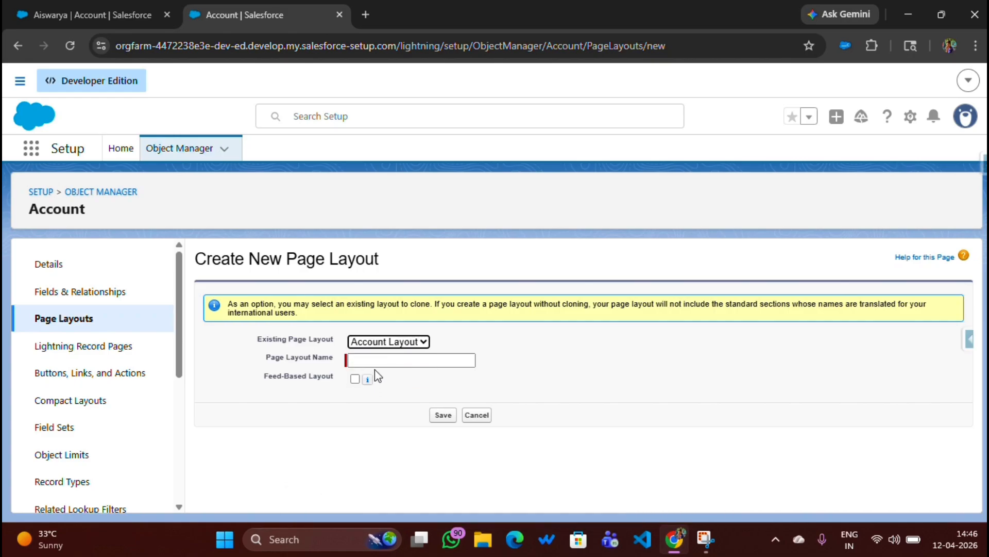
{"action": "left_click", "coordinate": [375, 361]}
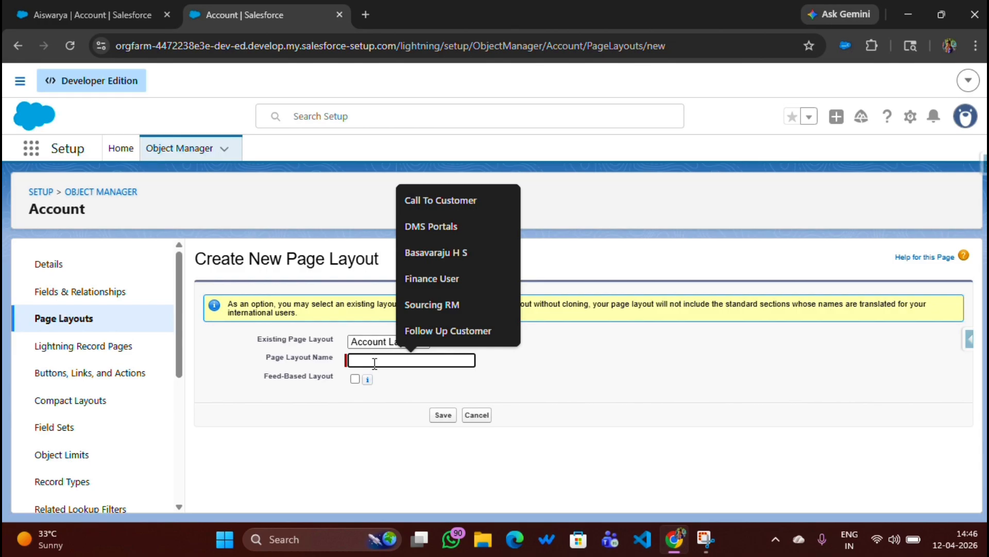
{"action": "type", "text": "Exi"}
{"action": "key", "text": "Down"}
{"action": "key", "text": "Return"}
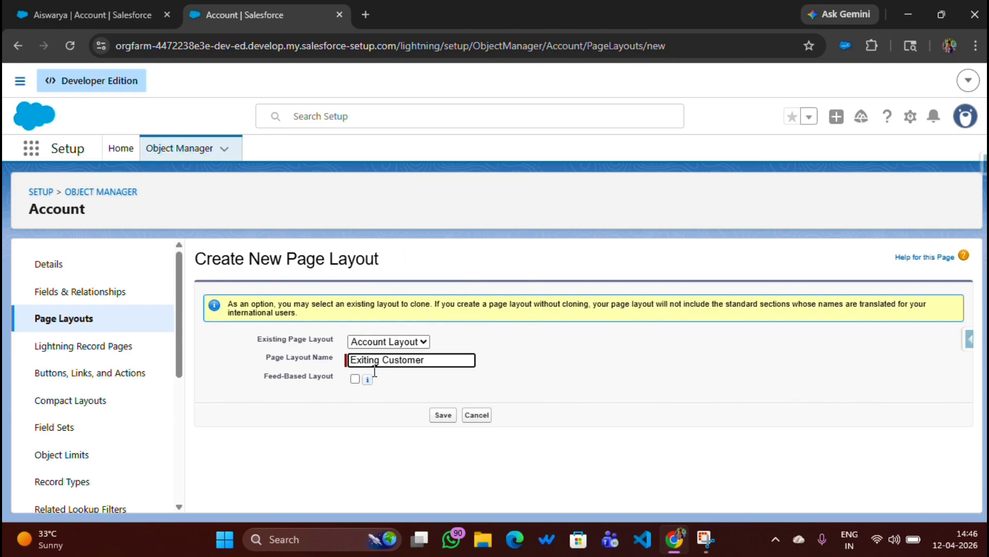
{"action": "mouse_move", "coordinate": [365, 387]}
{"action": "left_click", "coordinate": [355, 379]}
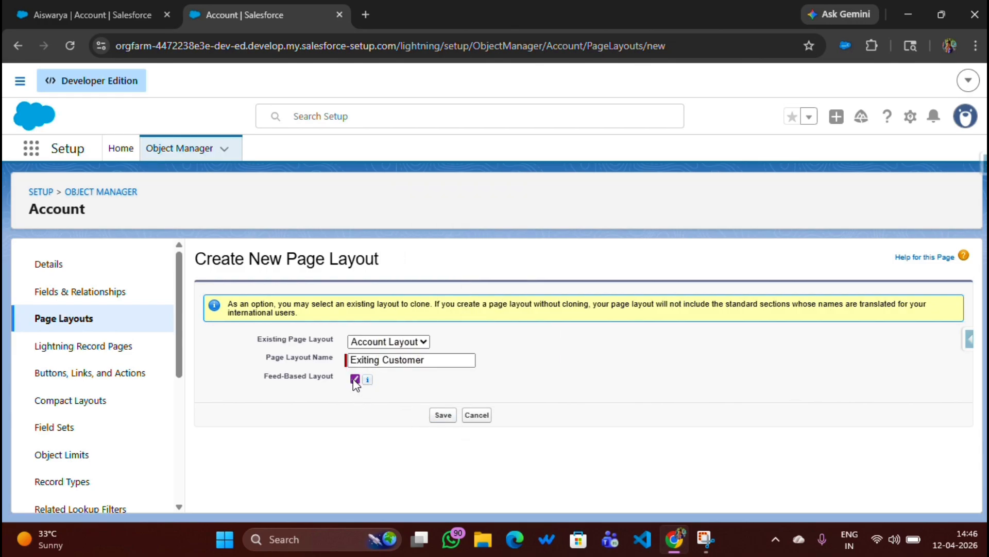
{"action": "left_click", "coordinate": [443, 416]}
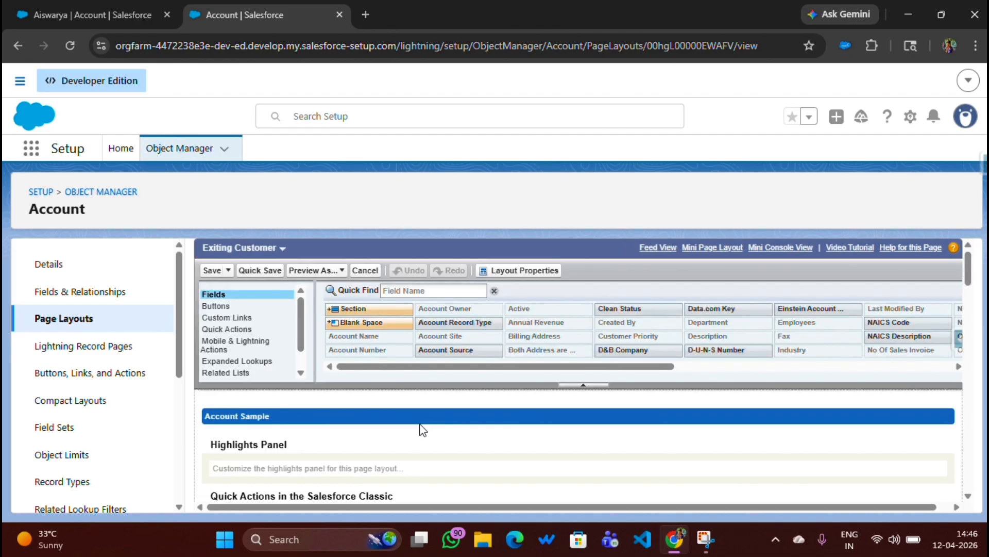
Remove Number of Contacts, SIC Code, Ownership, Industry, Annual Revenue and Total Revenue from the Exiting Customer layout and save it
{"action": "scroll", "coordinate": [427, 443], "scroll_direction": "down", "scroll_amount": 5}
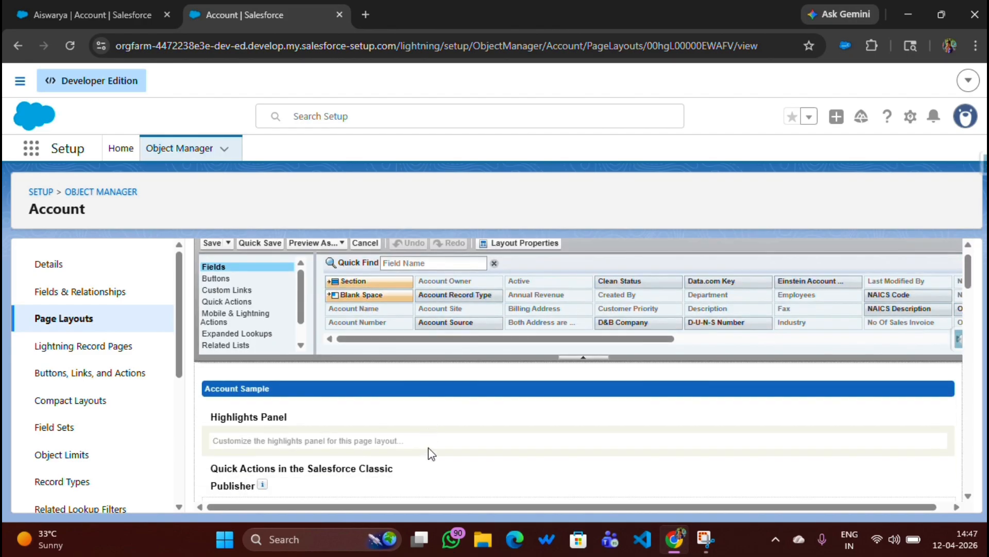
{"action": "scroll", "coordinate": [423, 458], "scroll_direction": "down", "scroll_amount": 6}
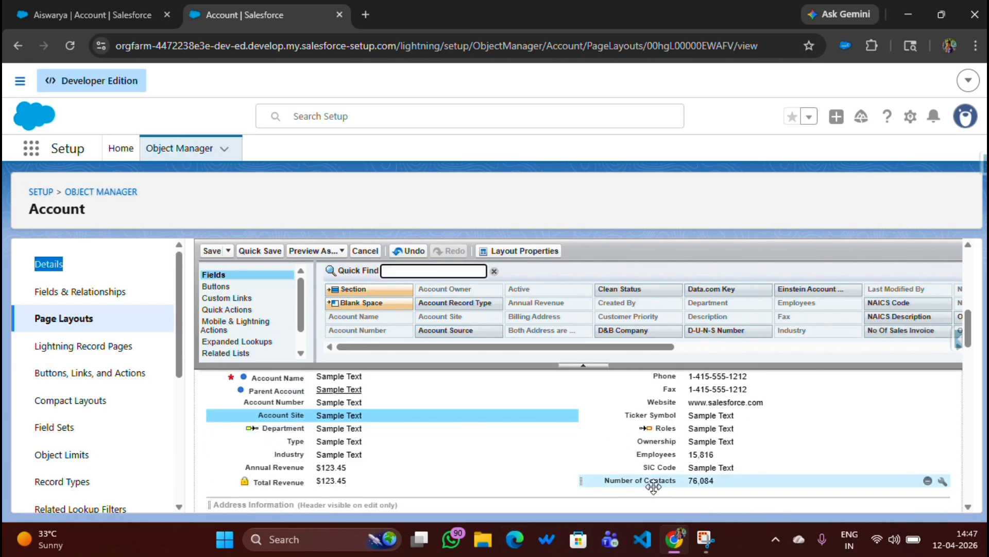
{"action": "left_click_drag", "start_coordinate": [653, 482], "coordinate": [582, 312]}
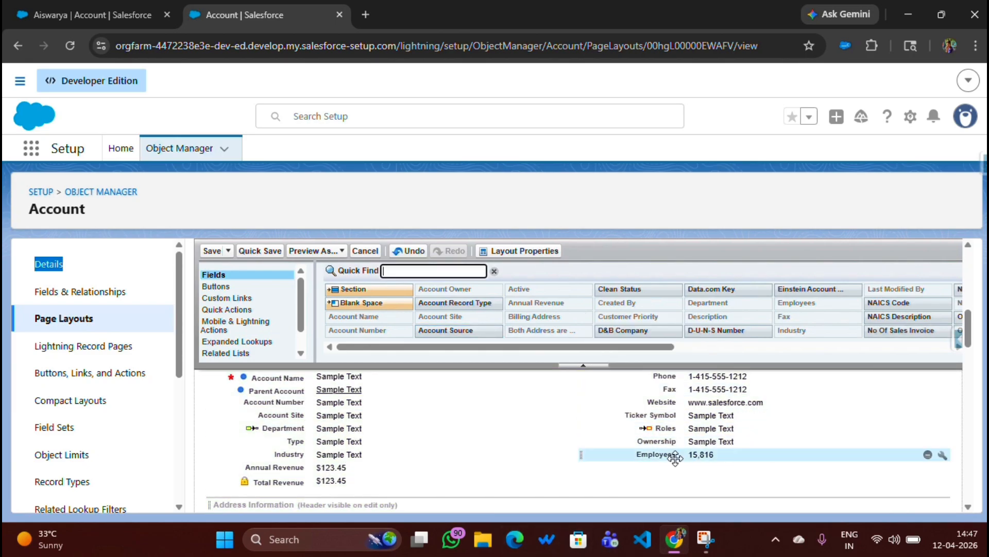
{"action": "left_click_drag", "start_coordinate": [670, 445], "coordinate": [621, 326]}
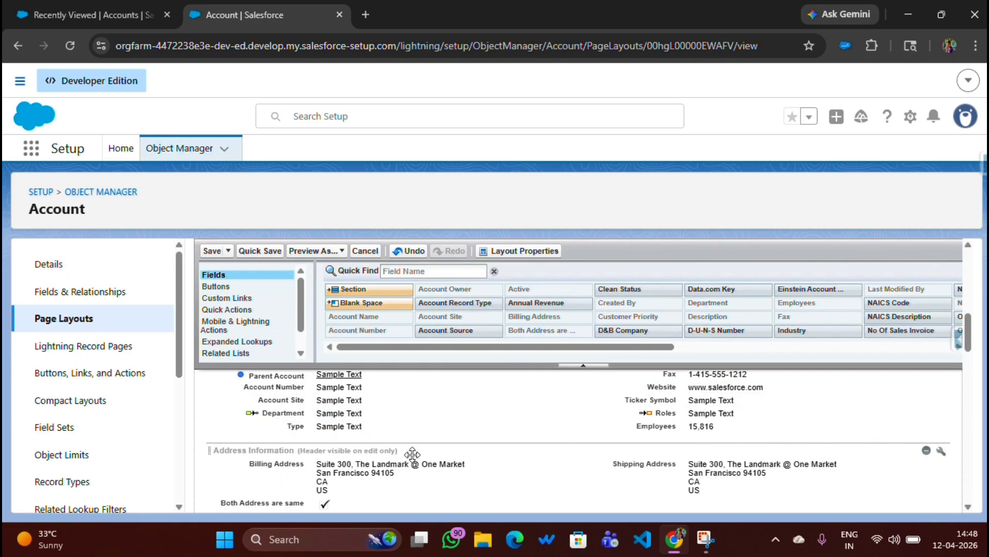
{"action": "scroll", "coordinate": [412, 455], "scroll_direction": "down", "scroll_amount": 2}
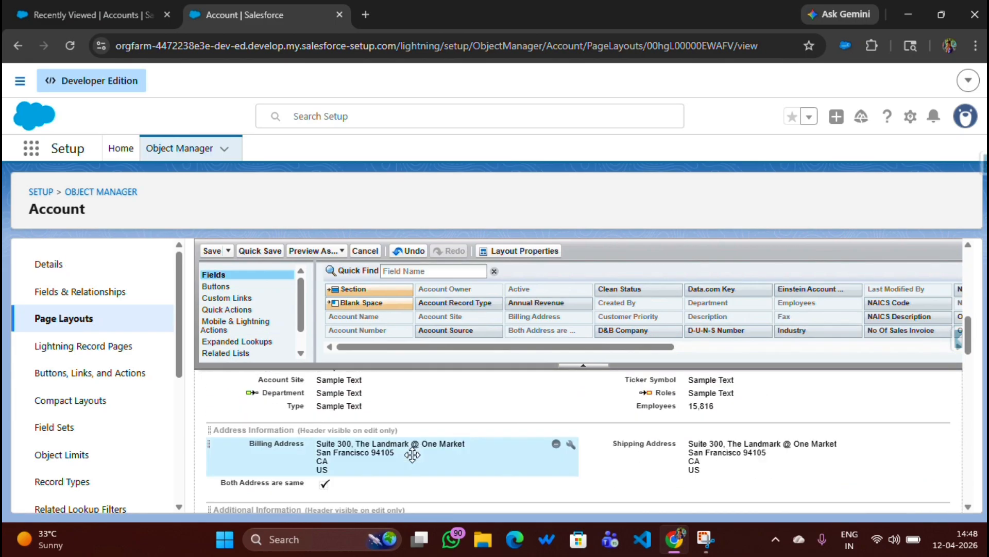
{"action": "left_click", "coordinate": [211, 251]}
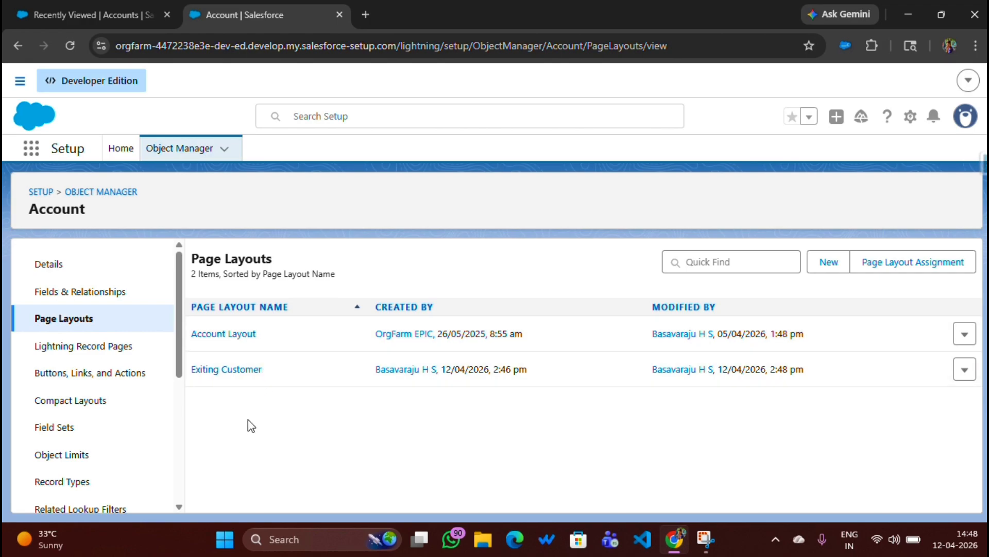
Assign the Exiting Customer page layout to the Existing Customer record type for all profiles, save, and review the assignments
{"action": "left_click", "coordinate": [61, 484]}
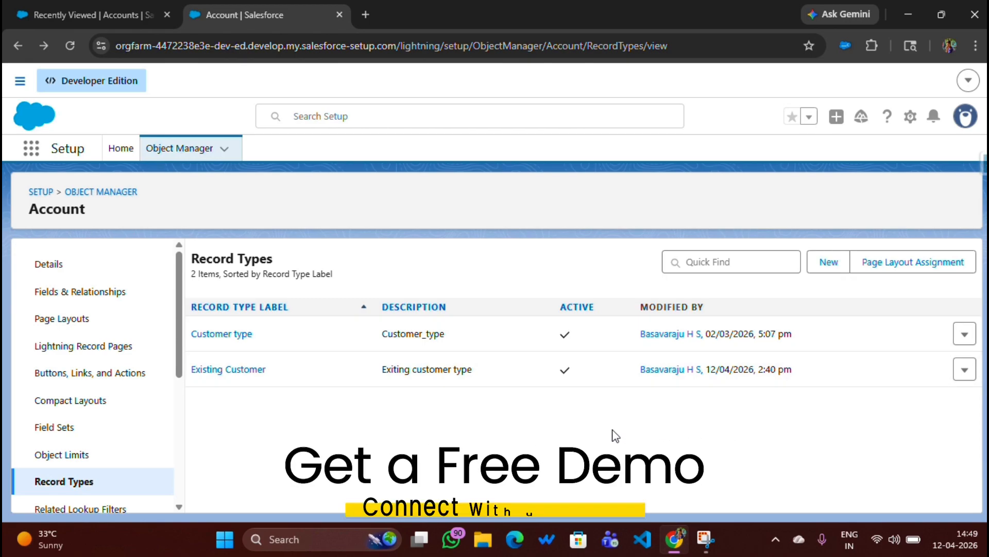
{"action": "left_click", "coordinate": [922, 263]}
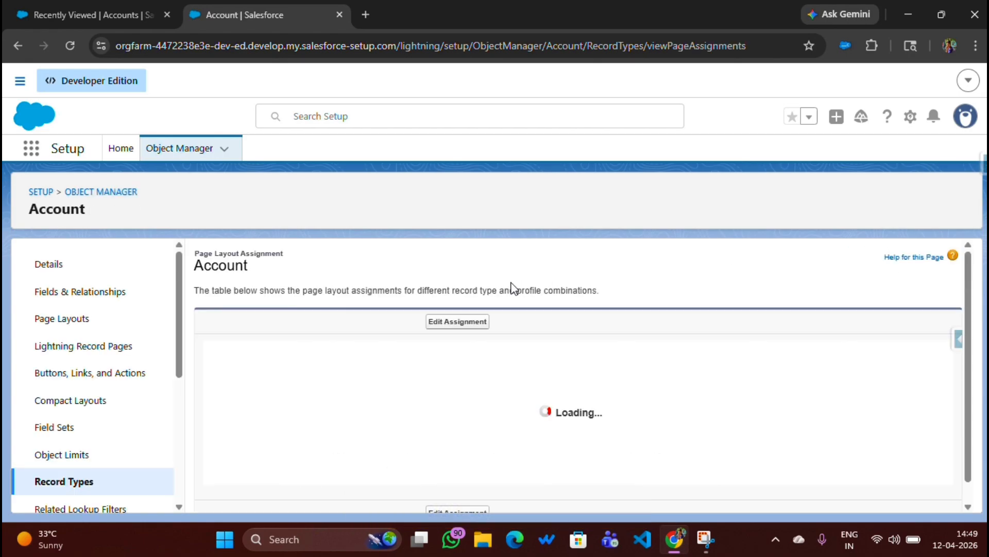
{"action": "left_click", "coordinate": [447, 325]}
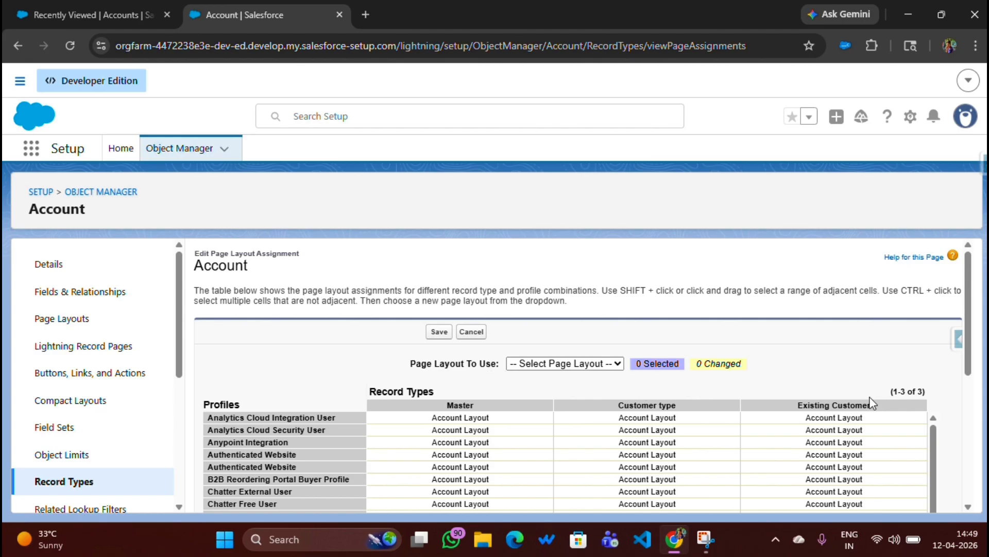
{"action": "left_click", "coordinate": [841, 405]}
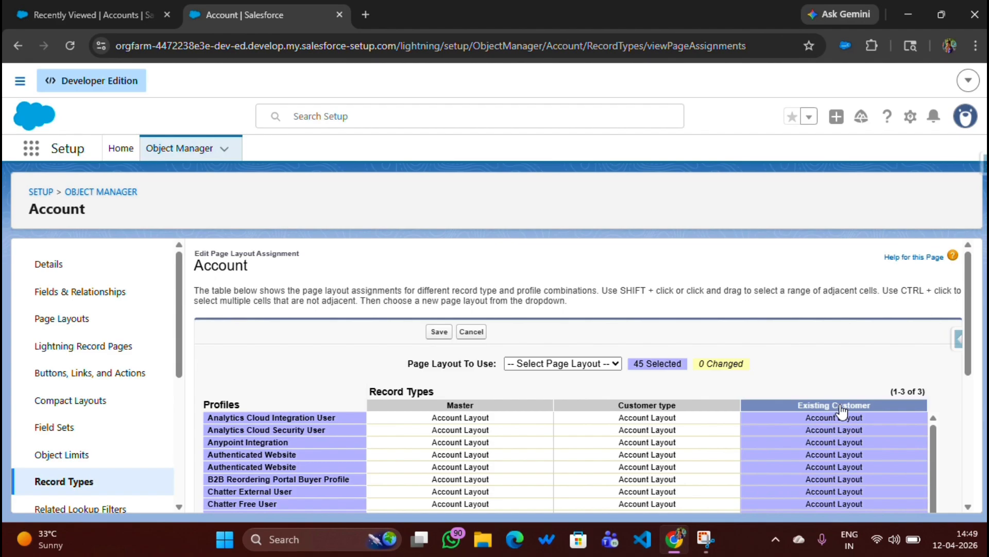
{"action": "left_click", "coordinate": [561, 364]}
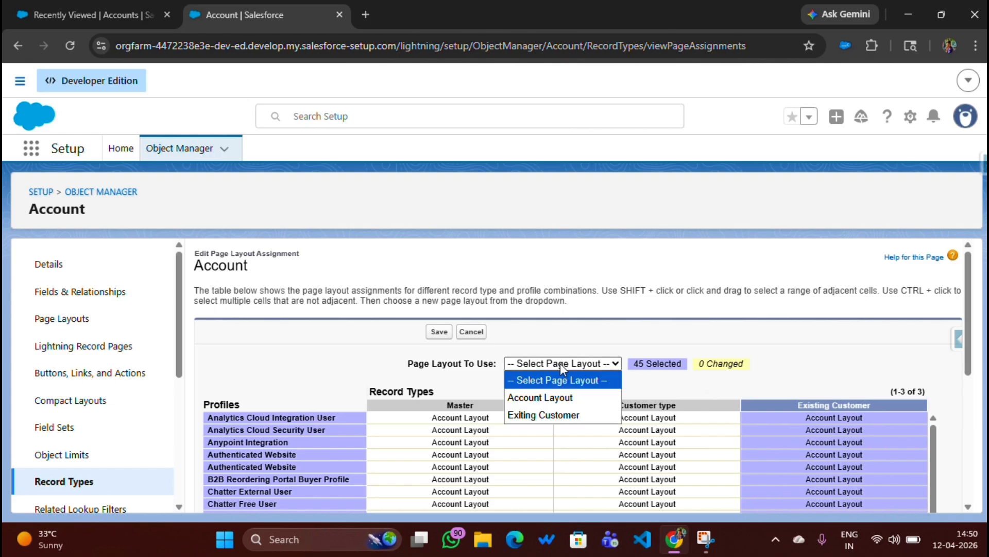
{"action": "left_click", "coordinate": [542, 416]}
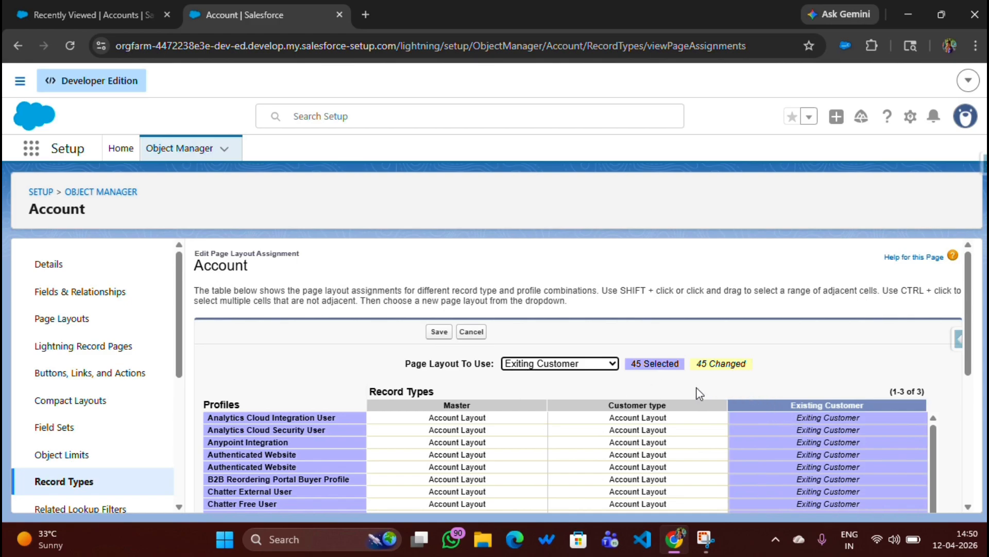
{"action": "left_click", "coordinate": [436, 335]}
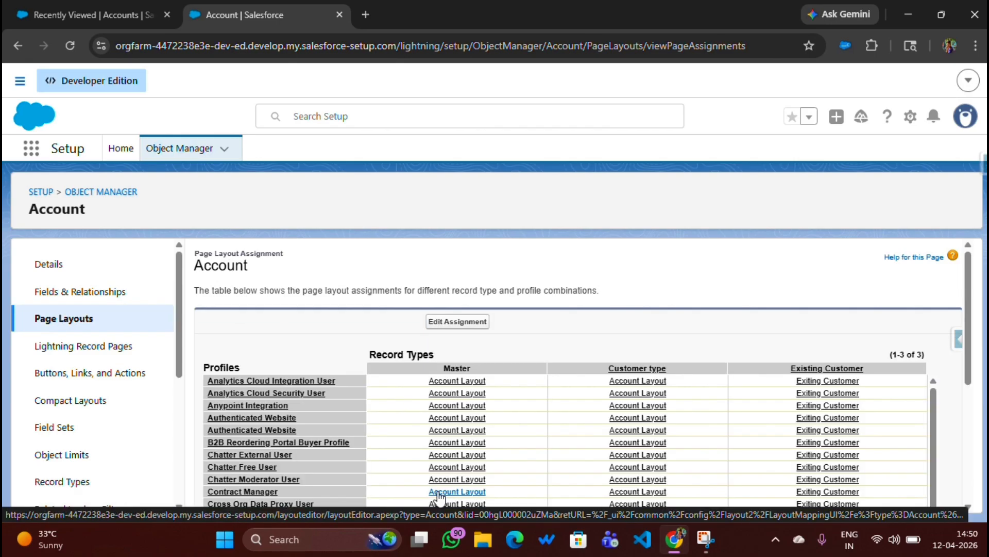
{"action": "scroll", "coordinate": [765, 422], "scroll_direction": "down", "scroll_amount": 3}
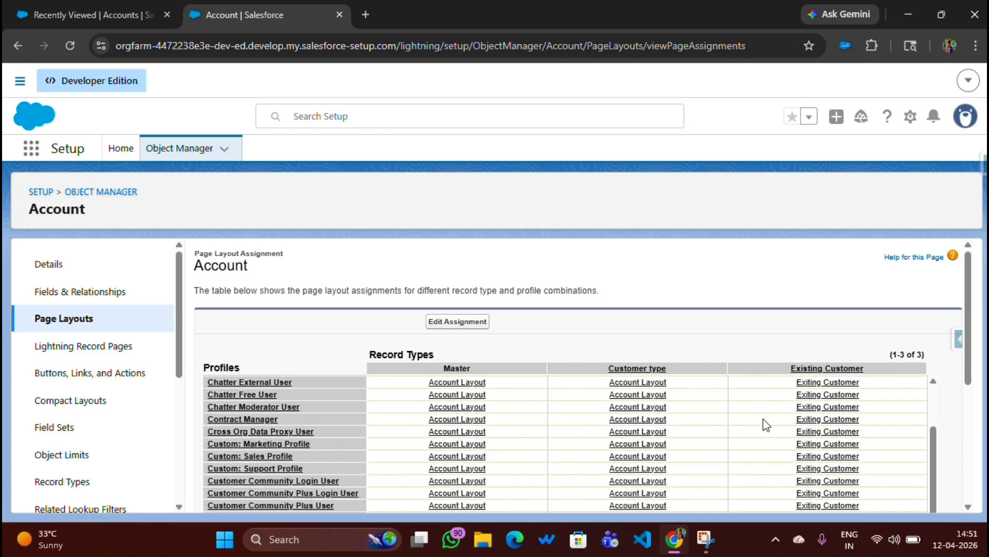
{"action": "scroll", "coordinate": [773, 417], "scroll_direction": "up", "scroll_amount": 3}
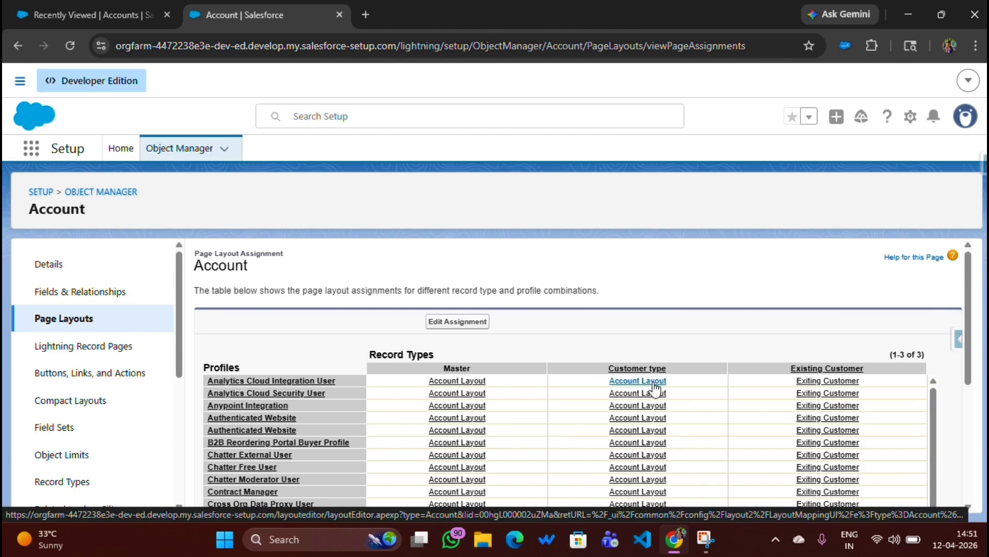
Empty the cache and hard reload the Recently Viewed accounts list using the developer tools, and close the tools
{"action": "left_click", "coordinate": [64, 7]}
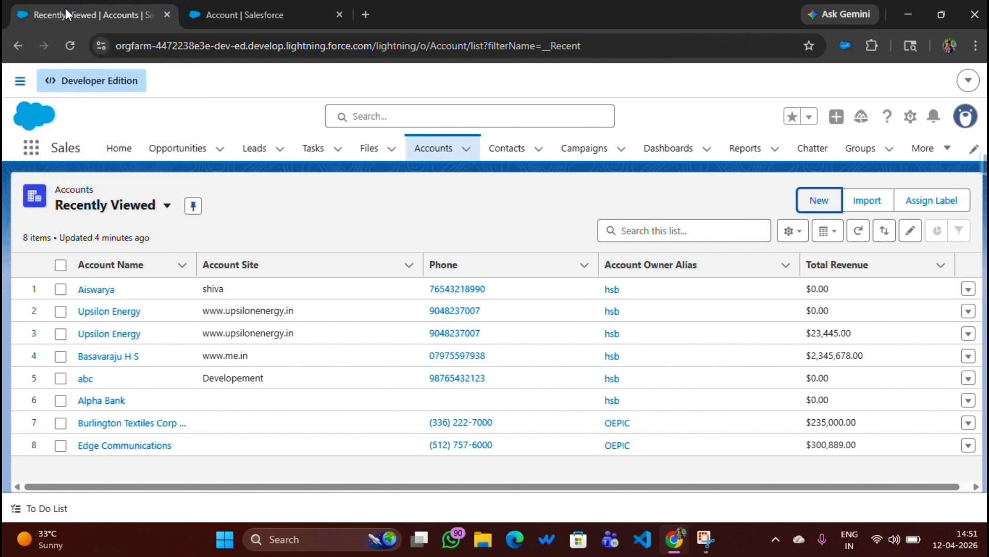
{"action": "right_click", "coordinate": [363, 200]}
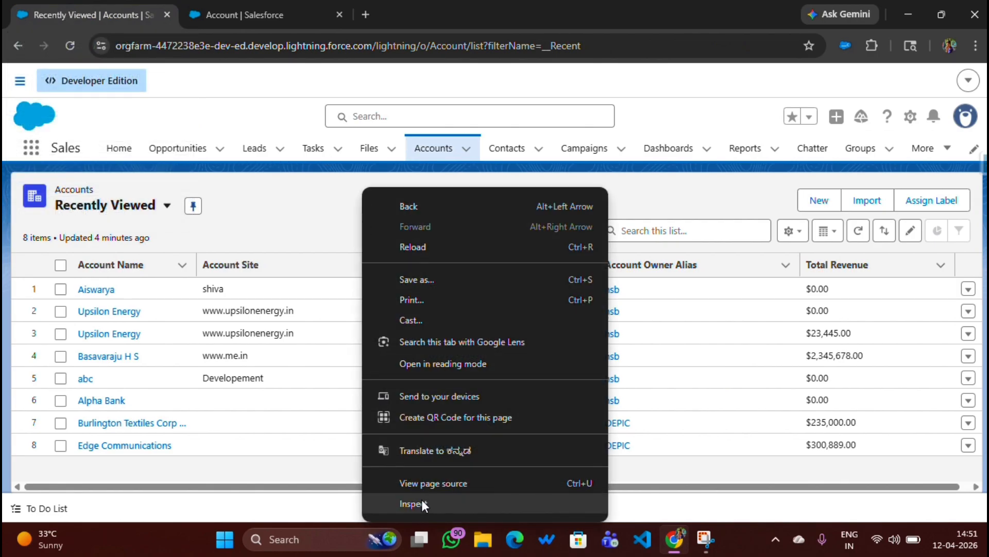
{"action": "left_click", "coordinate": [422, 499]}
{"action": "right_click", "coordinate": [62, 45]}
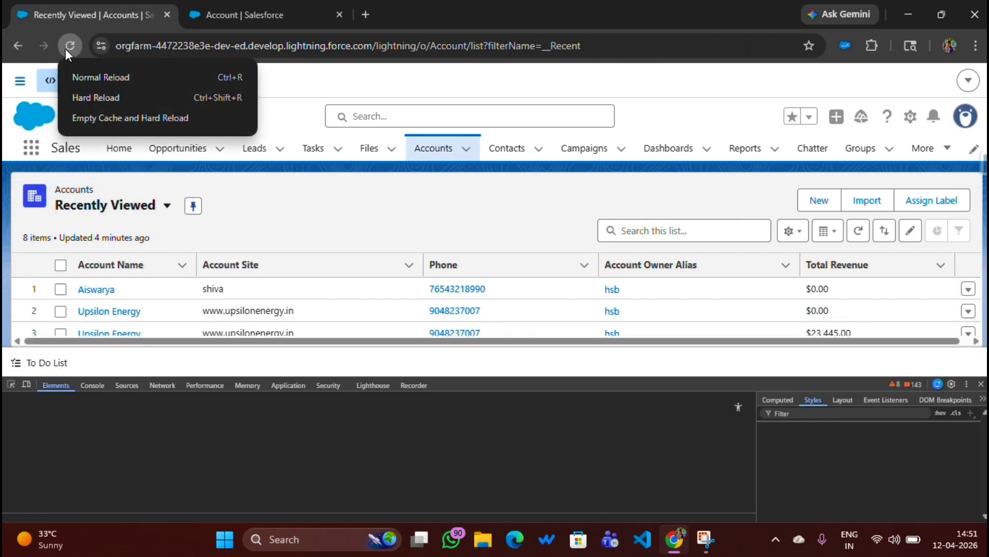
{"action": "left_click", "coordinate": [116, 115]}
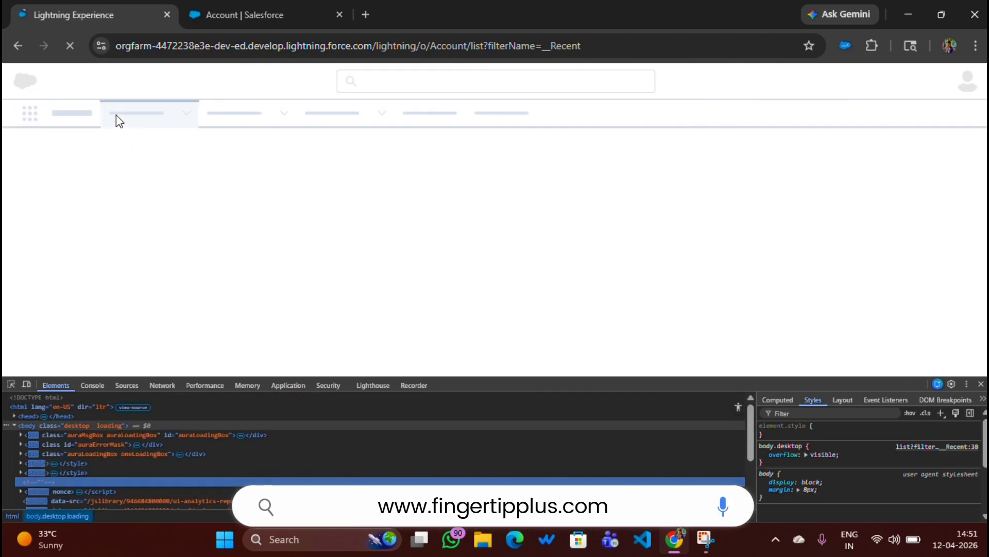
{"action": "left_click", "coordinate": [981, 385]}
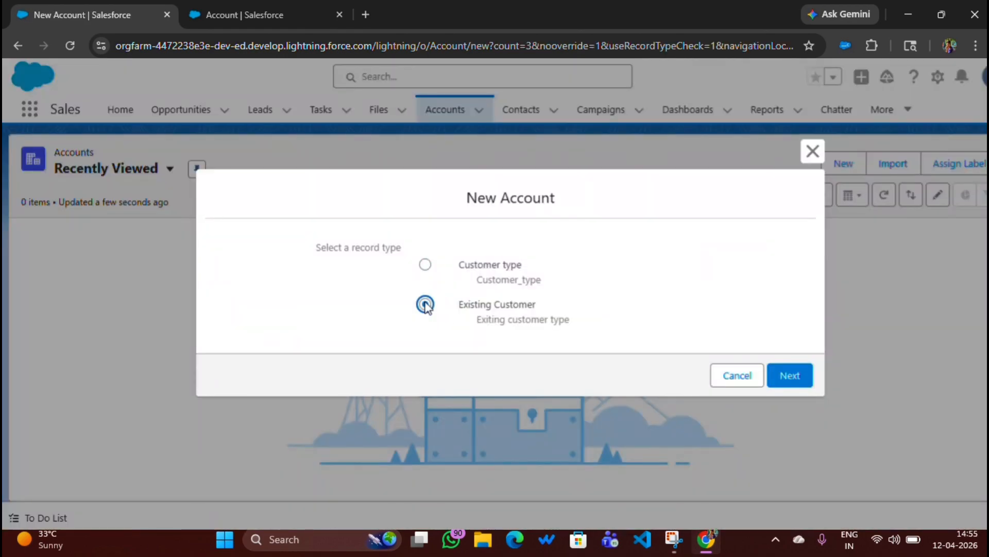
Open the new account form for the Existing Customer record type and return to the Account object's record types in Setup
{"action": "left_click", "coordinate": [794, 376]}
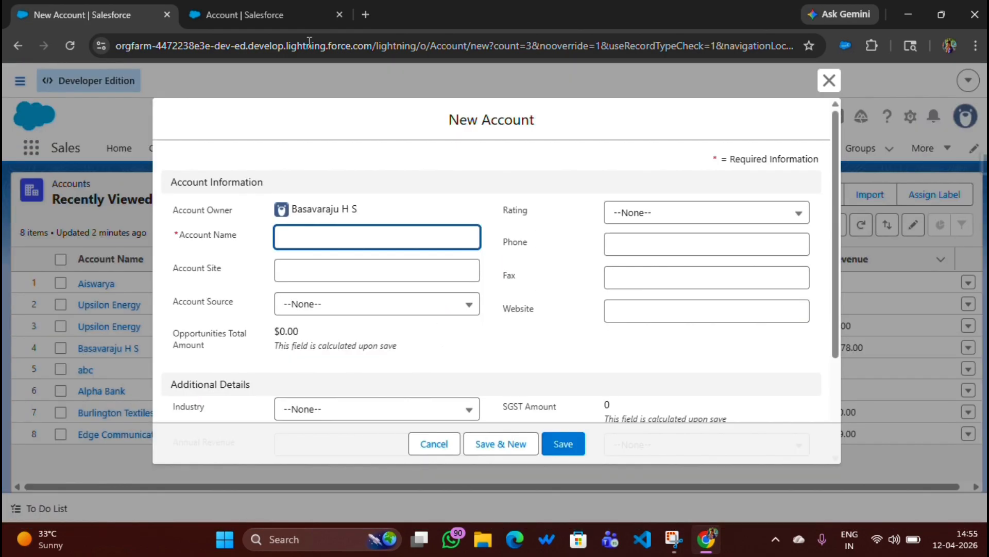
{"action": "left_click", "coordinate": [271, 7]}
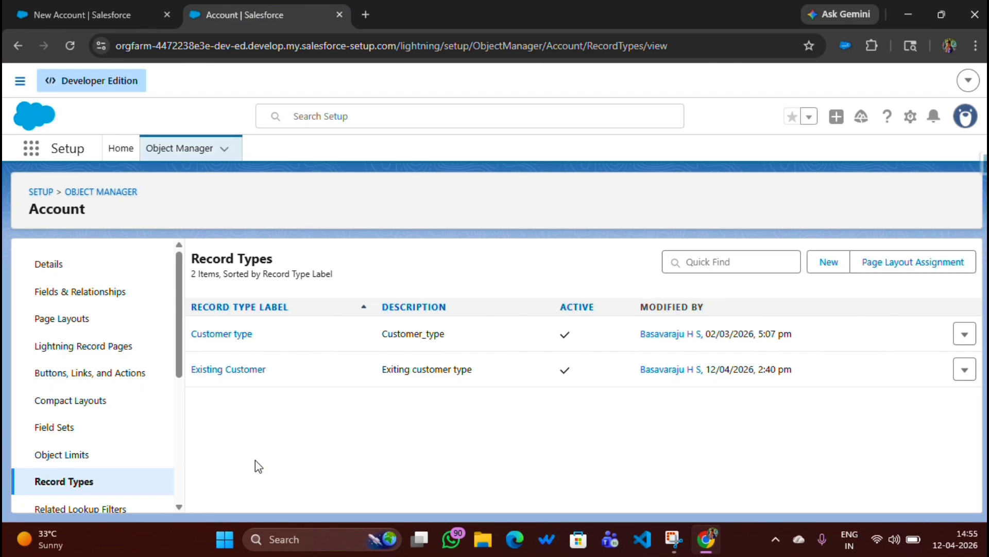